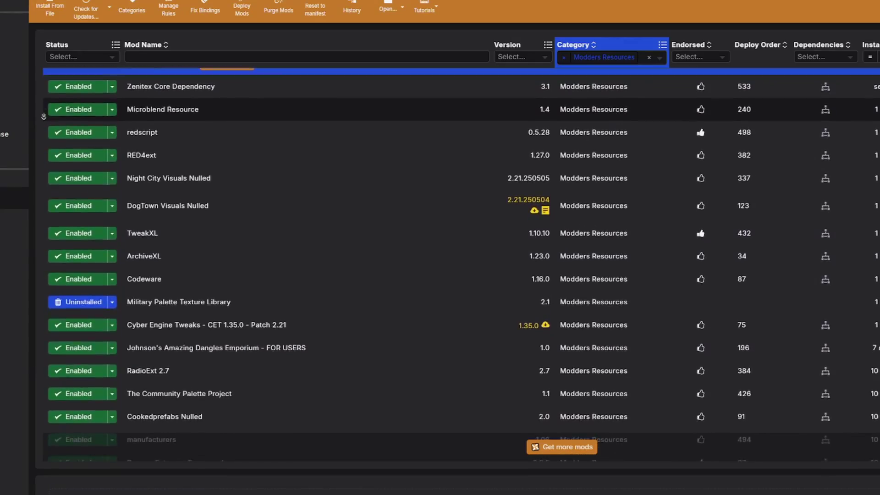
- Review the Modders Resources mods, the table's column choices and the filter options for the Version column
scroll(43, 117, "down", 1)
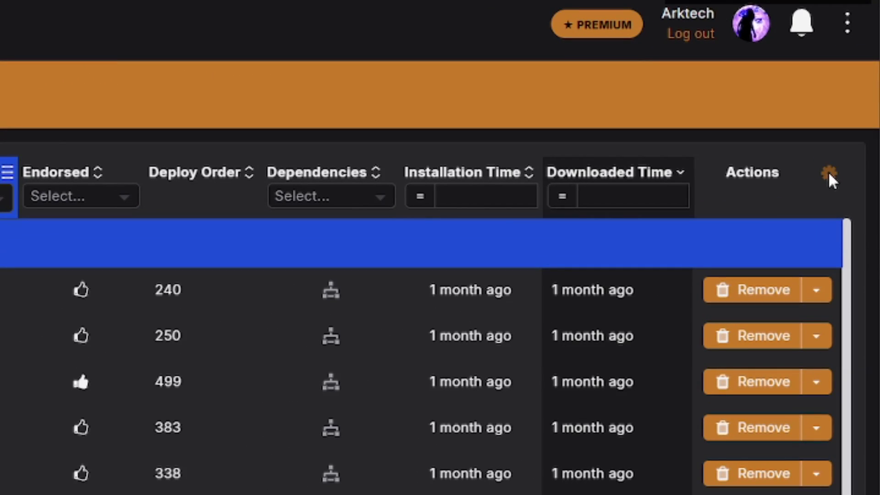
left_click(829, 176)
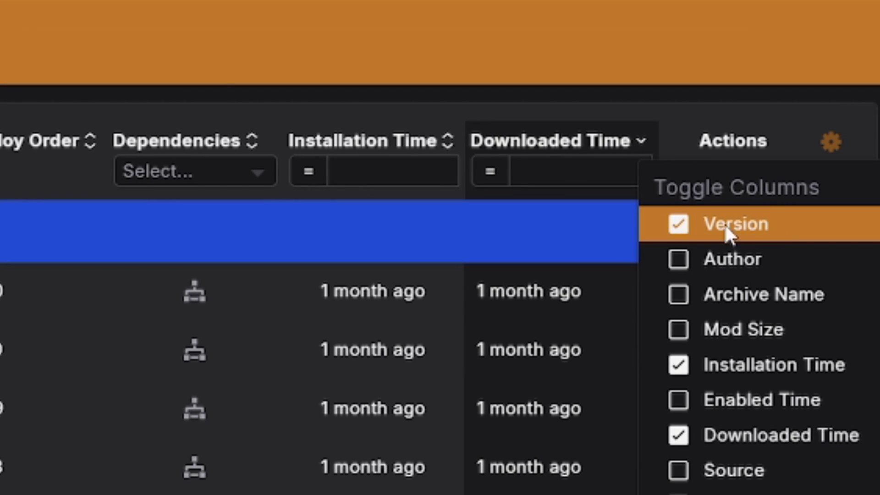
left_click(278, 208)
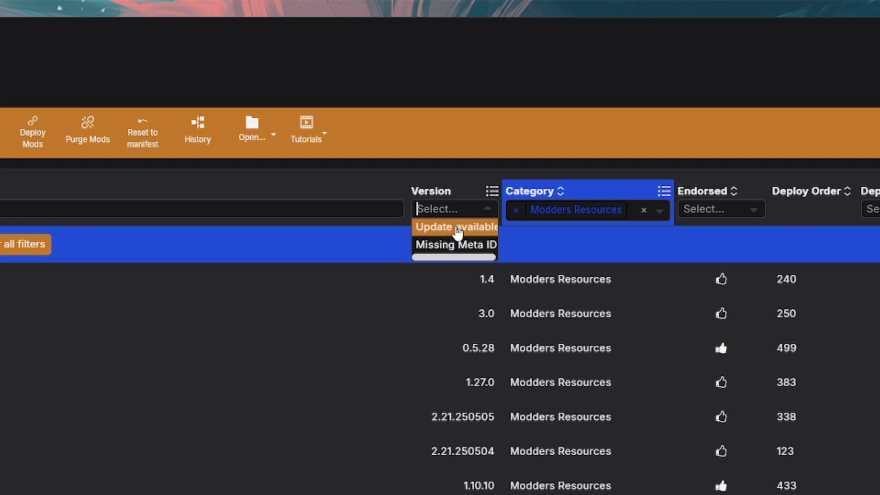
left_click(445, 186)
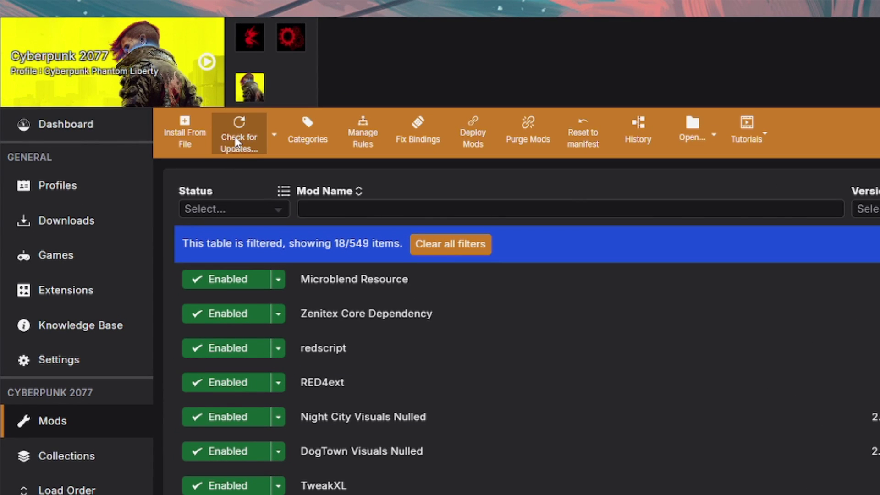
- Check the mods for updates and filter the Visuals and Graphics mods to those with an update available
left_click(236, 142)
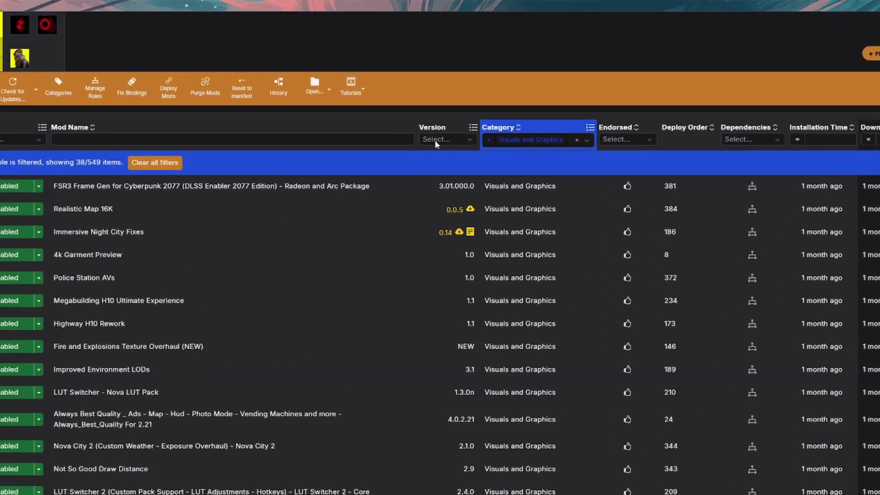
left_click(439, 104)
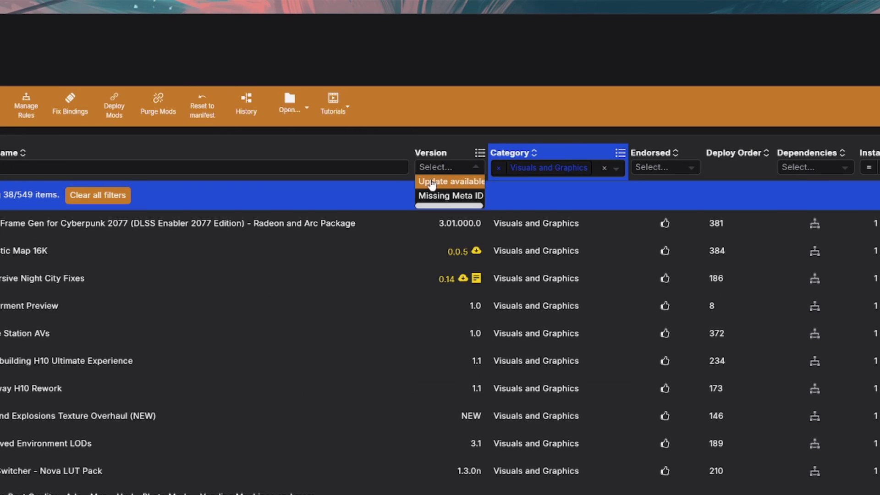
left_click(431, 182)
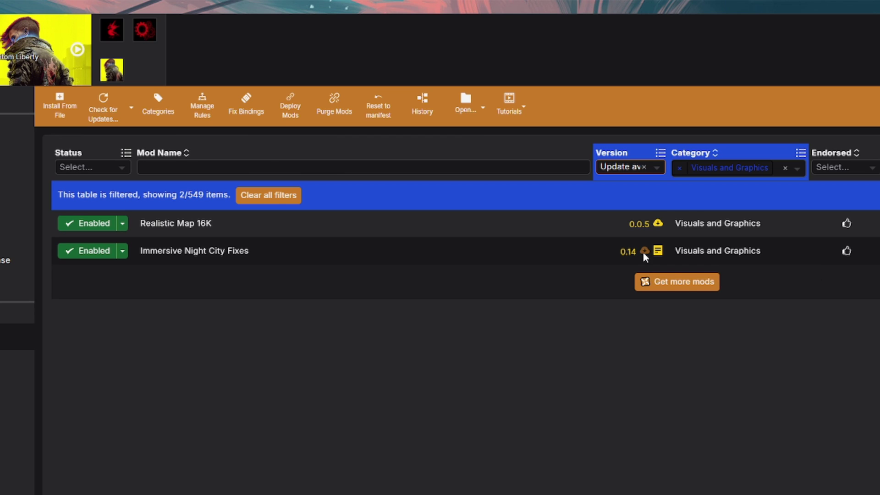
- Download the Realistic Map 16K update, return to the mod list and install it for all profiles
mouse_move(643, 252)
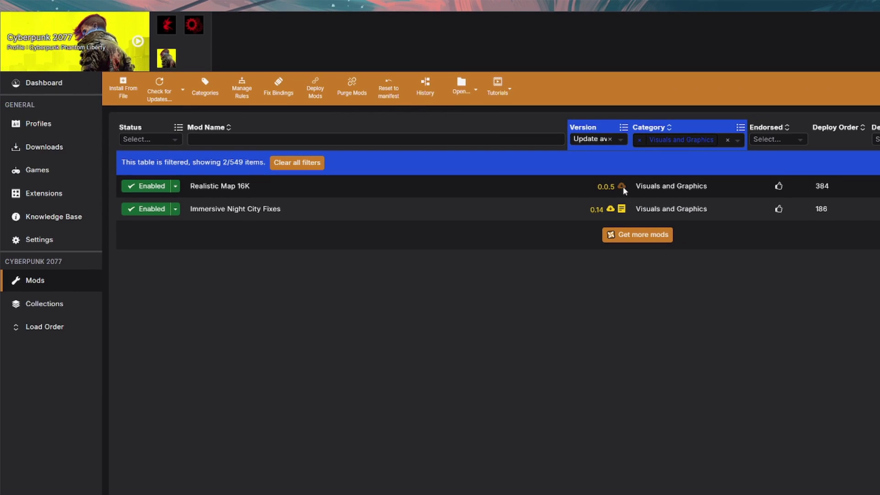
left_click(623, 187)
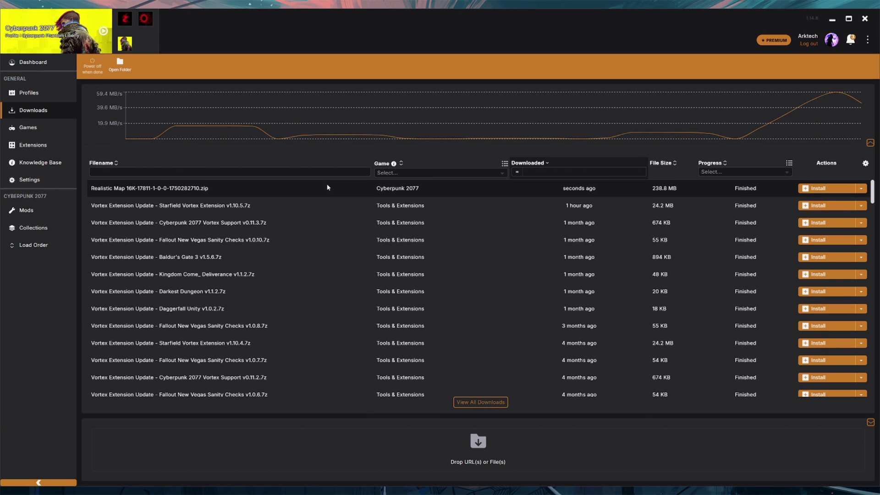
left_click(40, 207)
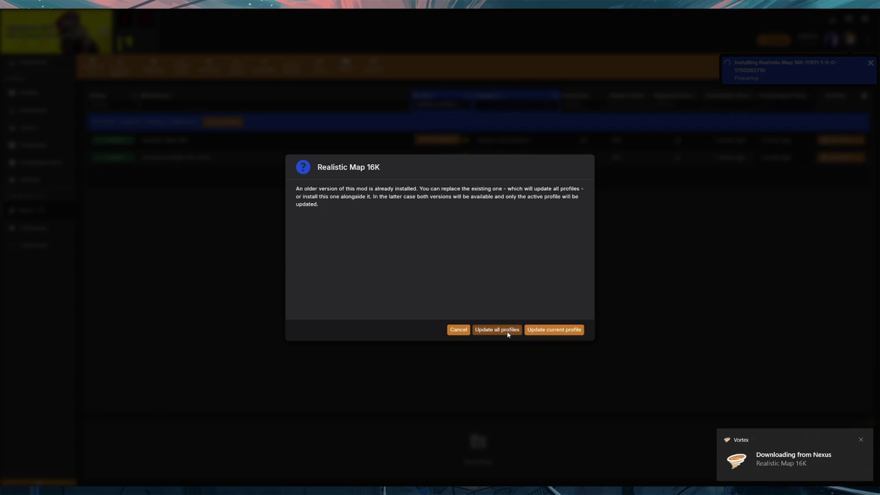
left_click(574, 413)
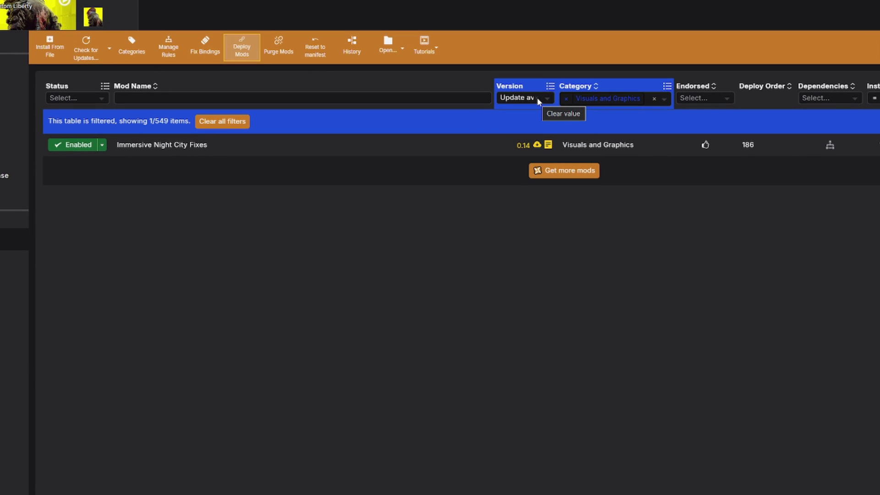
- Clear the Version filter and remove the 0.0.5 version of Realistic Map 16K together with its archive
left_click(538, 100)
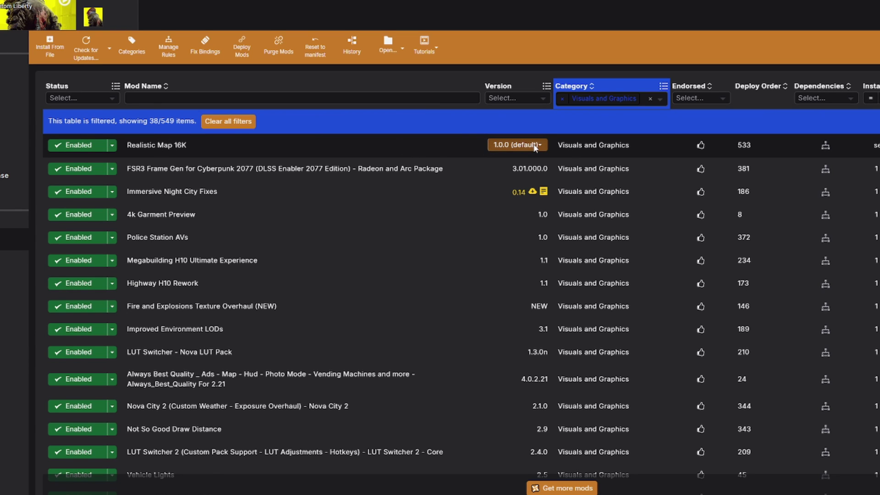
left_click(534, 144)
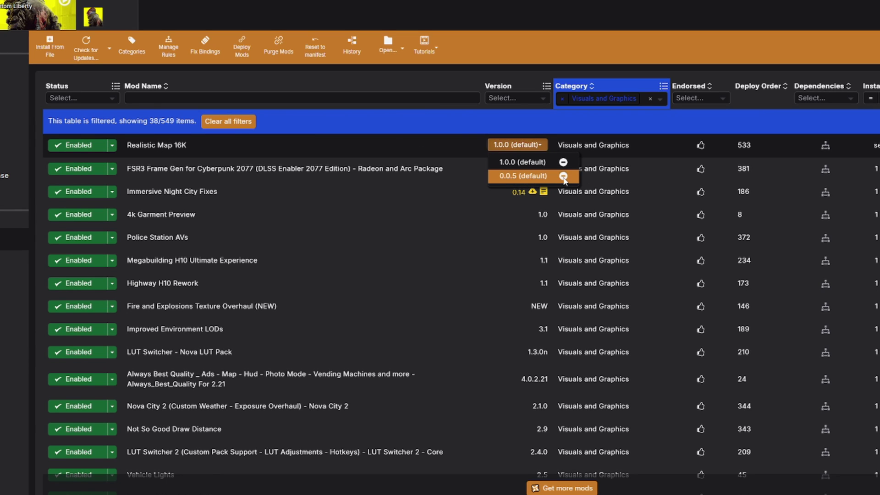
left_click(563, 176)
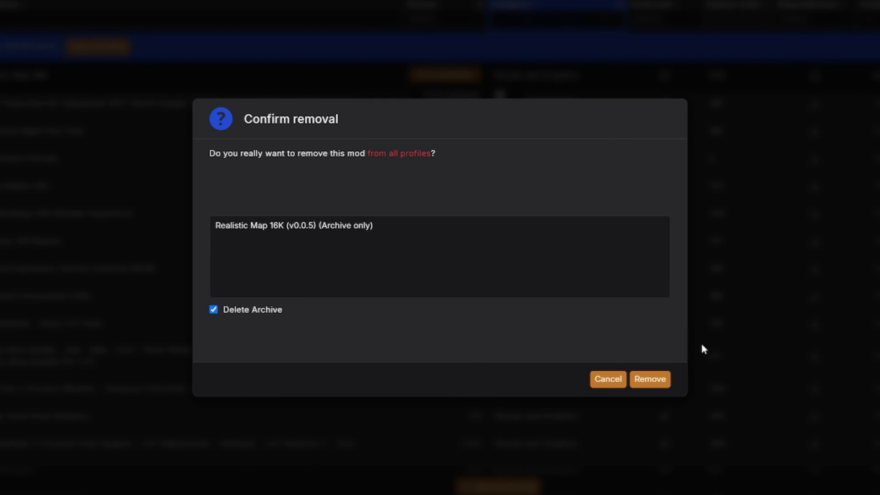
left_click(650, 379)
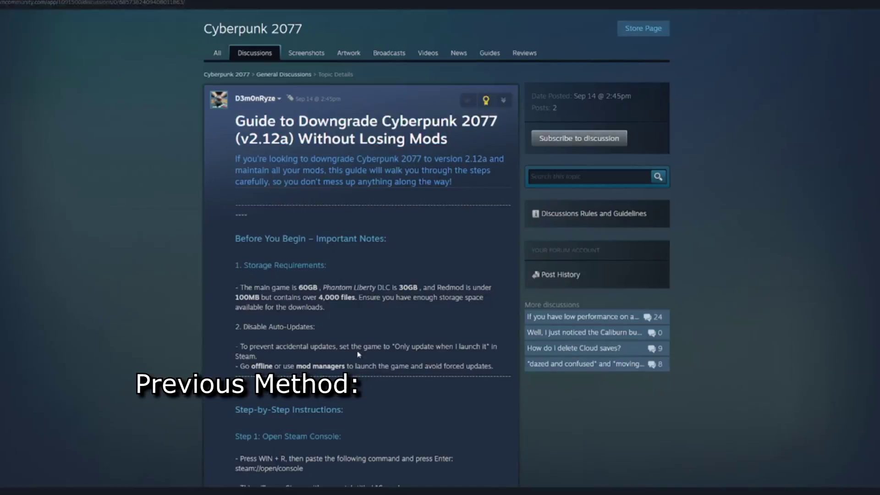
- Examine the downgrade guide's depot download commands for the main game, Redmod and Phantom Liberty, and open steam://open/console in the browser
scroll(450, 280, "down", 8)
left_click_drag(235, 201, 452, 246)
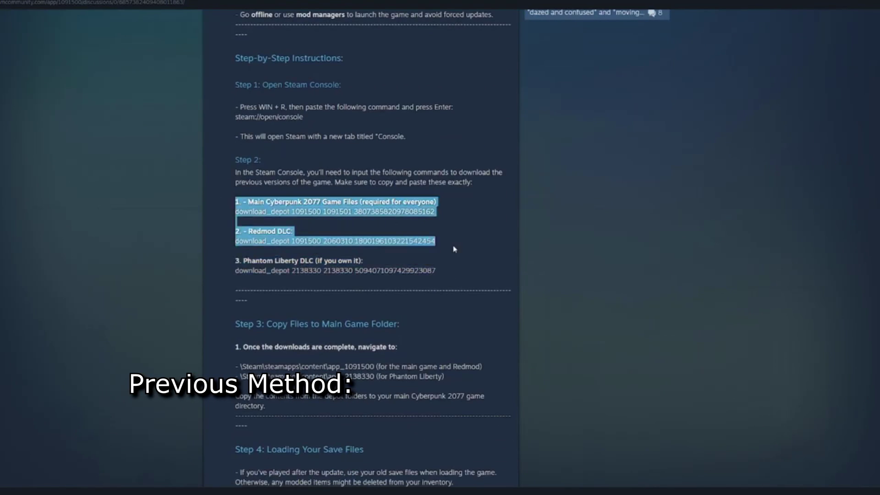
left_click_drag(235, 261, 467, 277)
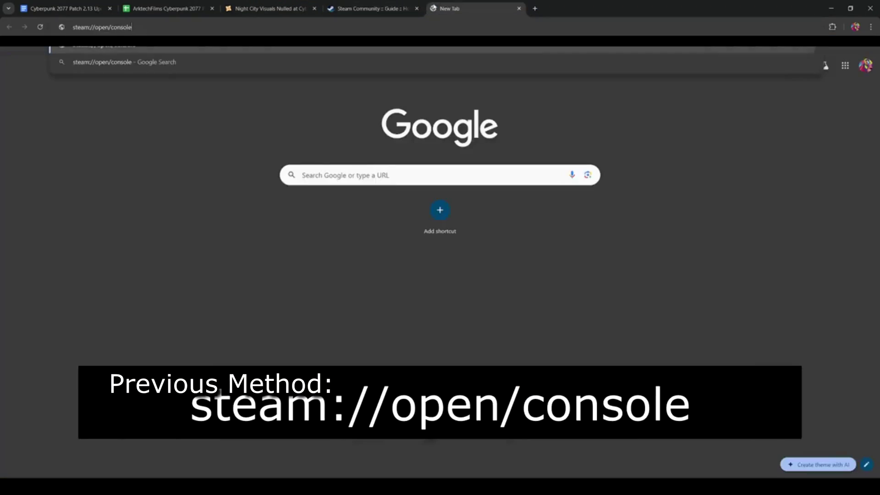
key("Return")
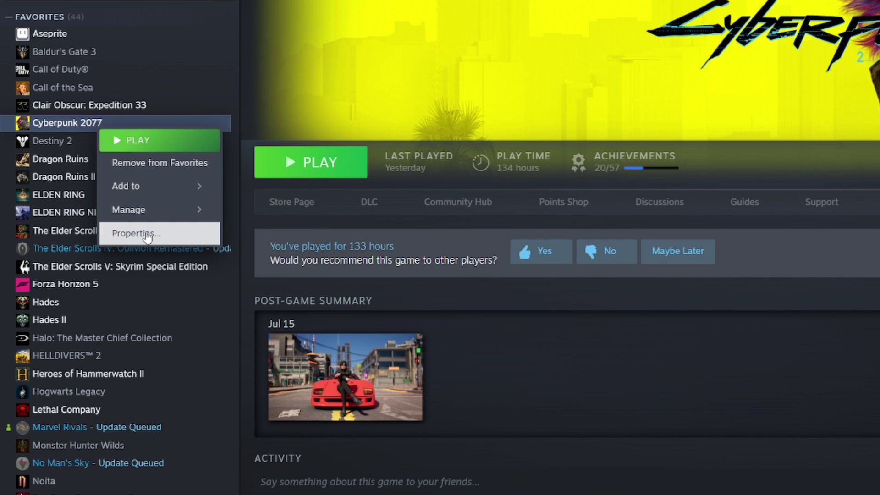
- In the Steam properties of Cyberpunk 2077, set the beta participation to 2_21_old - Patch 2.21
left_click(146, 234)
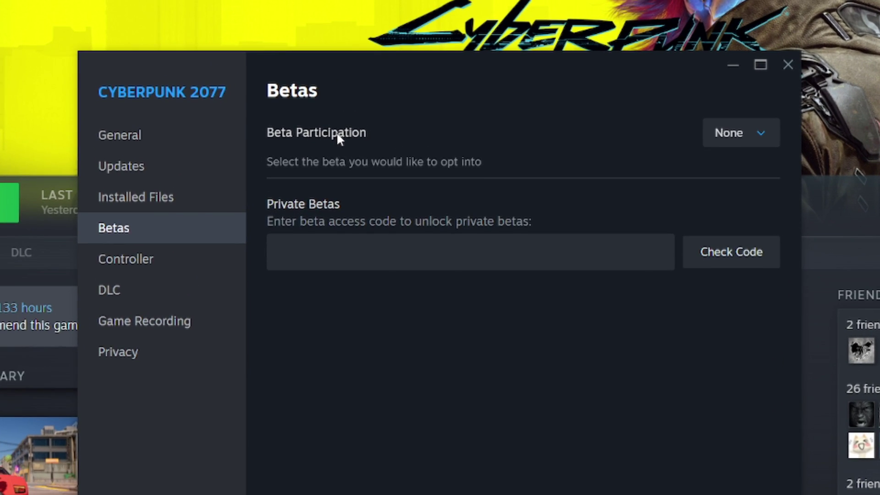
left_click(747, 133)
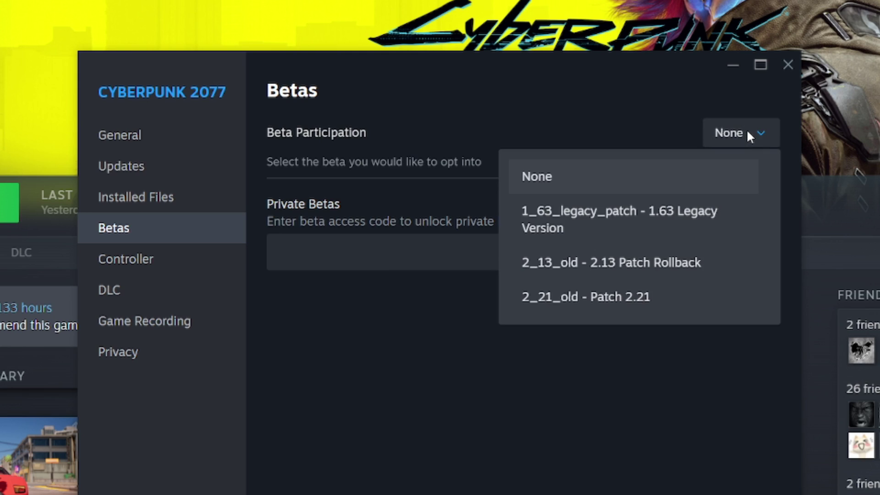
left_click(579, 310)
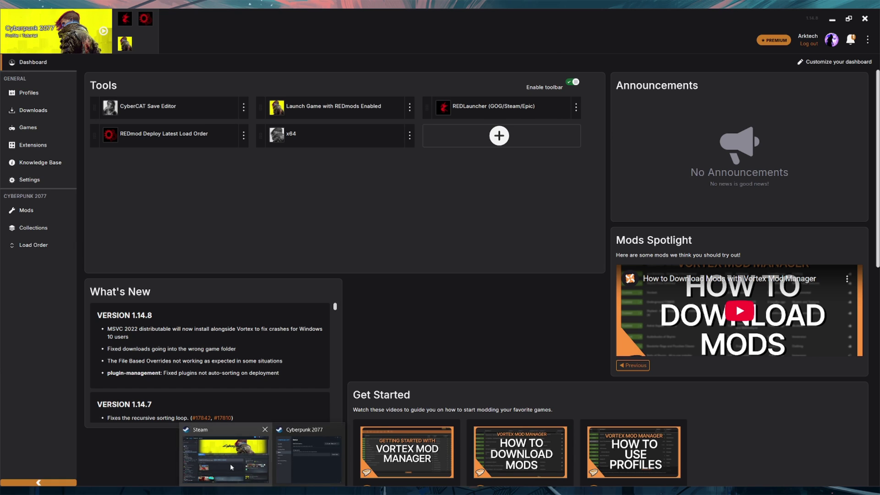
- Switch to Steam to check the Cyberpunk 2077 update's progress, and minimize the game's properties window
key("alt+Tab")
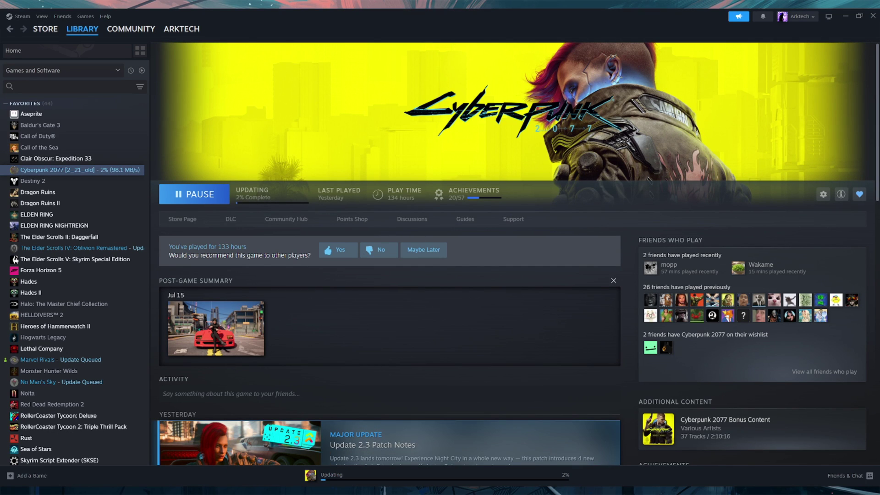
key("alt+Tab")
key("alt+Tab")
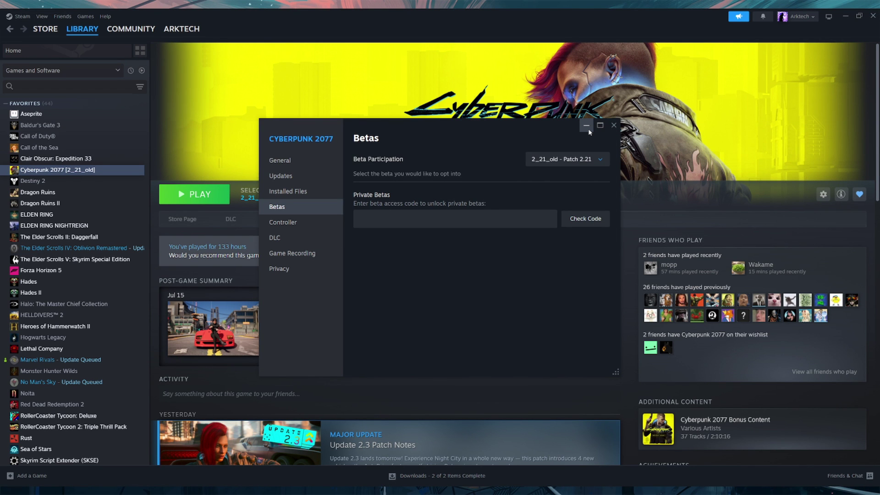
left_click(587, 127)
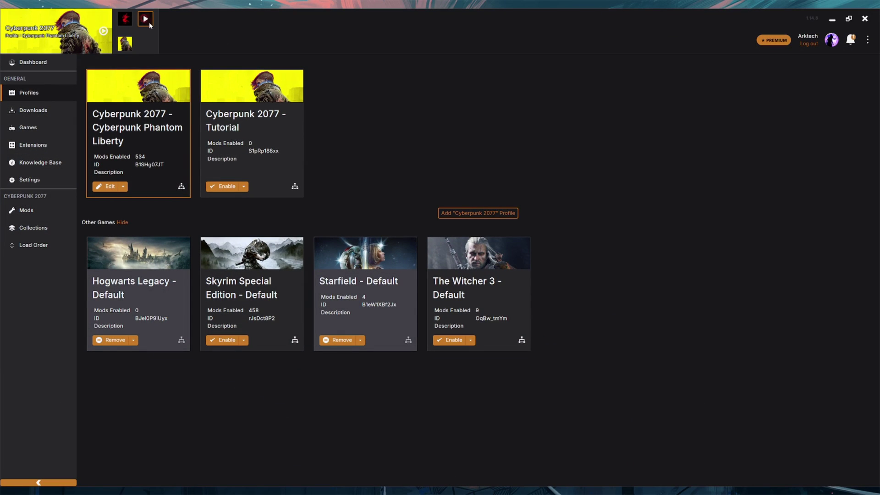
- In Vortex, run the REDmod Deploy Latest Load Order tool with the Cyberpunk Phantom Liberty profile, and try out the game
left_click(149, 24)
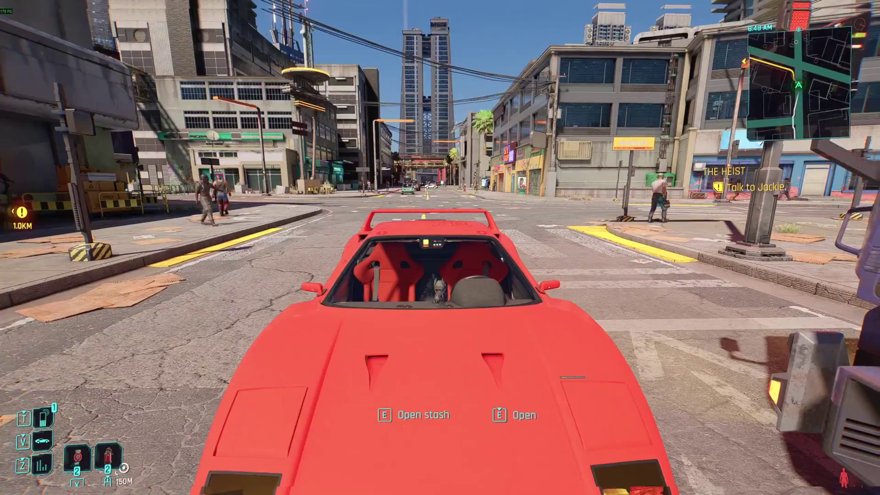
key("s")
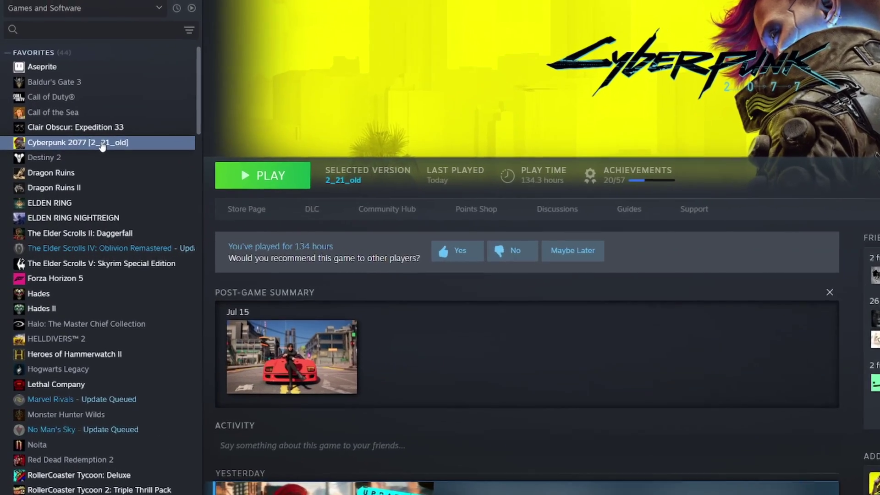
- Open the properties of Cyberpunk 2077 in the Steam library
right_click(62, 173)
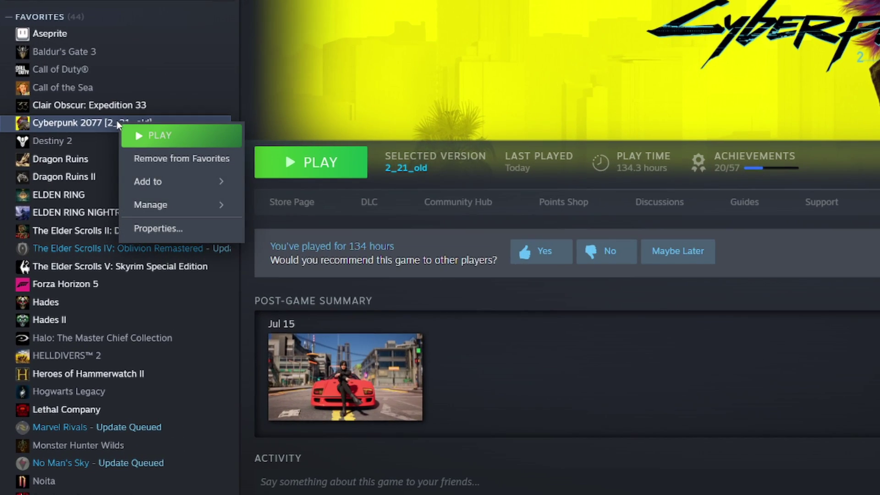
left_click(216, 229)
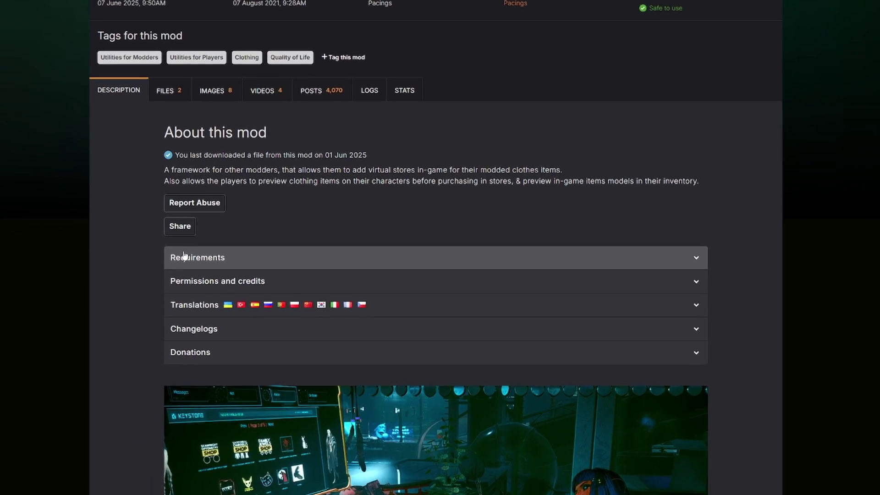
- Expand the requirements of the virtual clothing stores framework mod and examine its Nexus requirements from ArchiveXL to Codeware
left_click(227, 287)
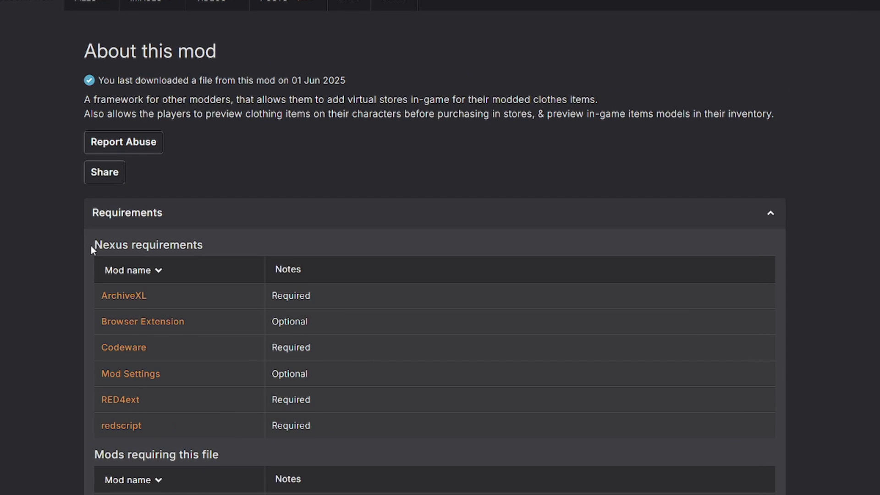
left_click_drag(91, 248, 232, 253)
left_click_drag(98, 294, 141, 365)
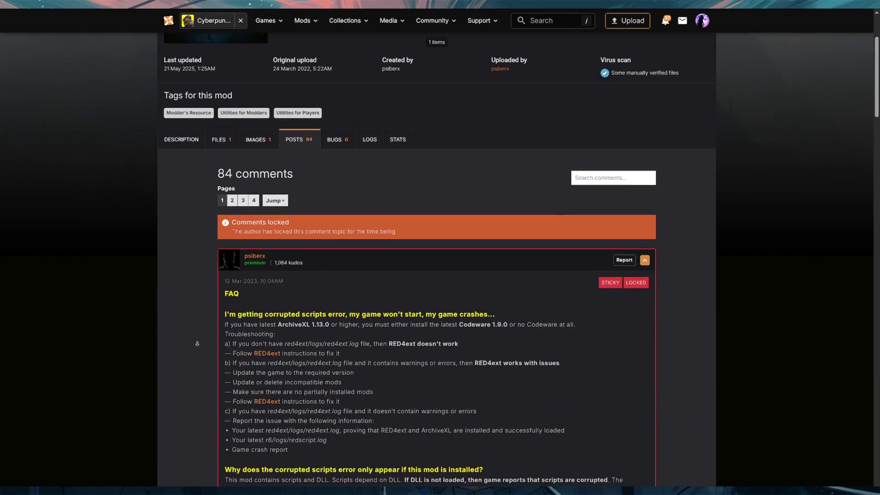
- Read the FAQ entry on corrupted scripts errors and game crashes in the mod's posts
scroll(198, 304, "down", 2)
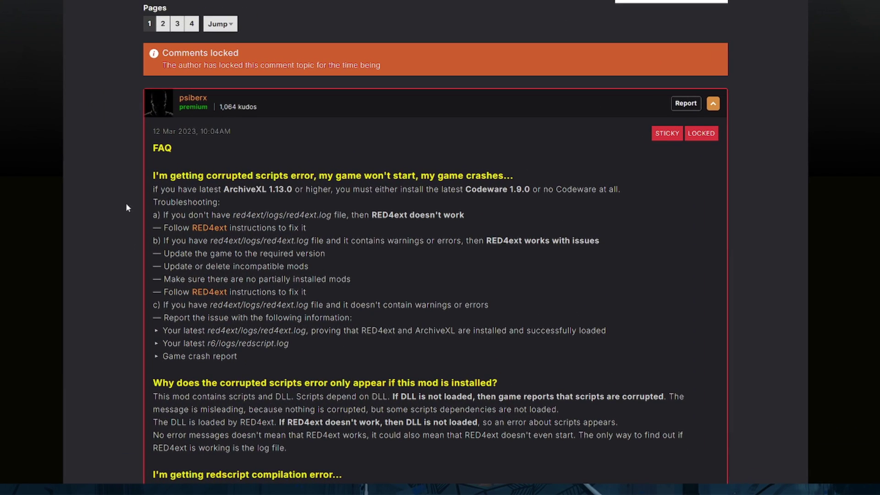
left_click_drag(153, 176, 522, 175)
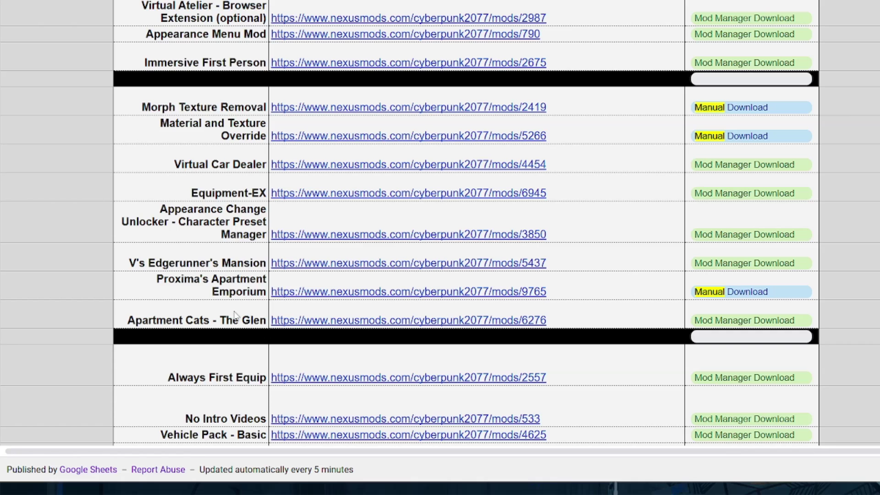
- Find Proxima's Apartment Emporium in the mod spreadsheet, and examine the Nexus requirements on its mod page
left_click_drag(157, 278, 256, 295)
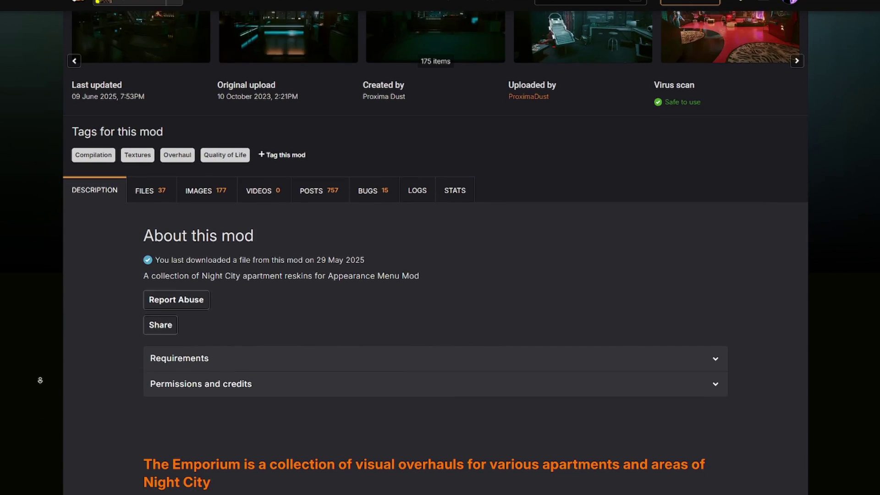
left_click(172, 355)
scroll(117, 388, "down", 3)
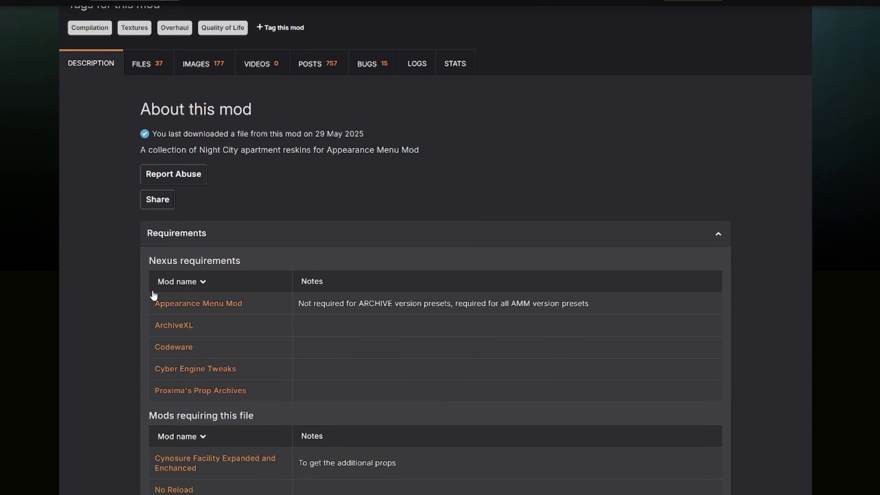
left_click_drag(151, 261, 254, 257)
left_click_drag(217, 213, 214, 345)
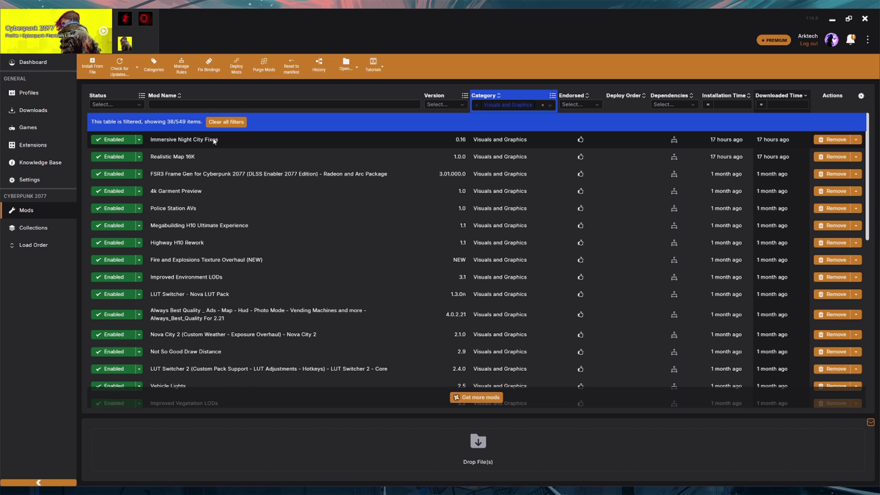
- Select all mods in the list filtered to the Visuals and Graphics category
key("ctrl+a")
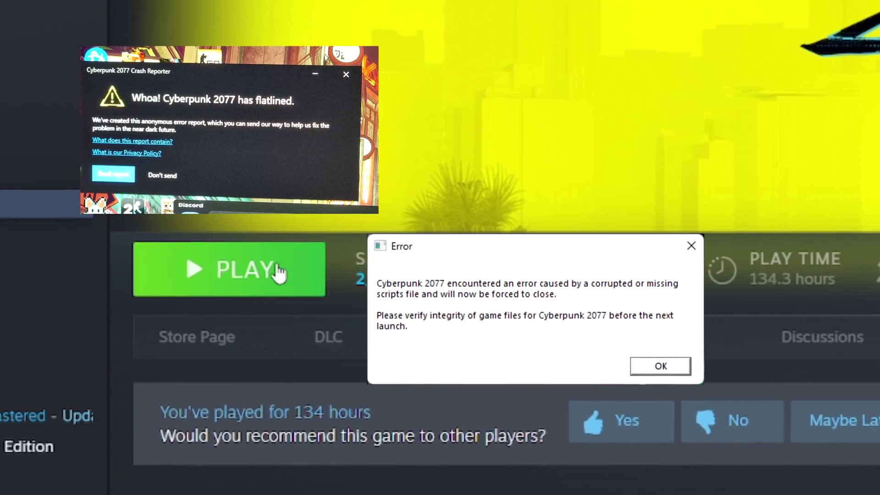
- Launch Cyberpunk 2077 from the Steam library, and open the list of beta versions in its properties
left_click(280, 274)
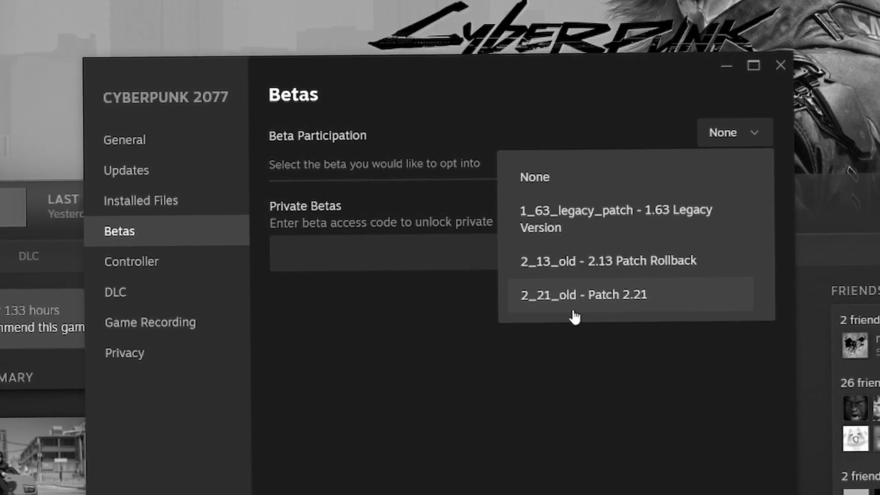
left_click(660, 134)
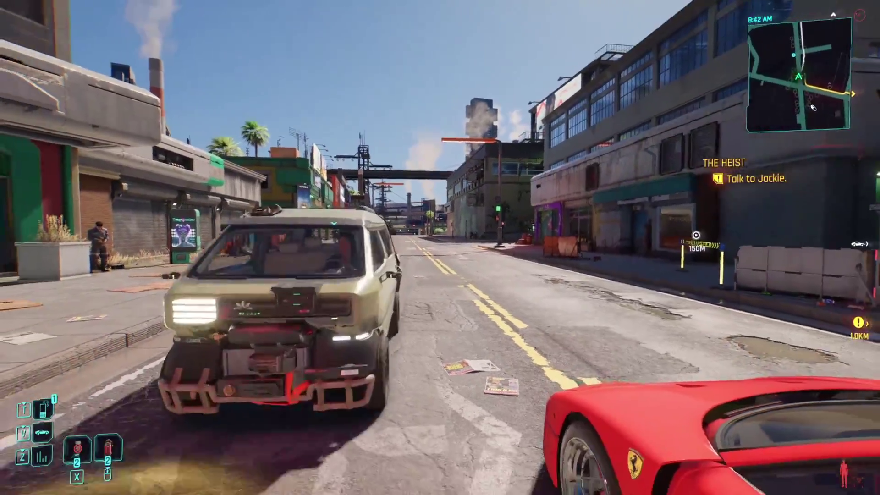
key("e")
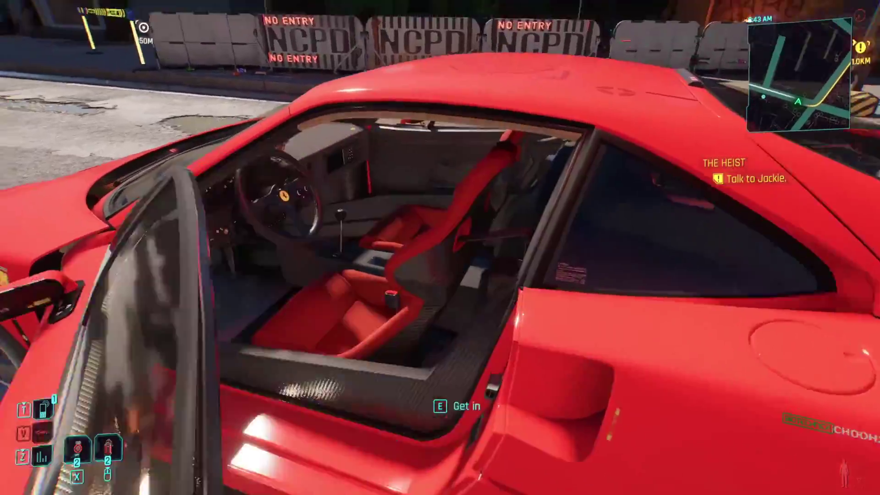
key("e")
key("F4")
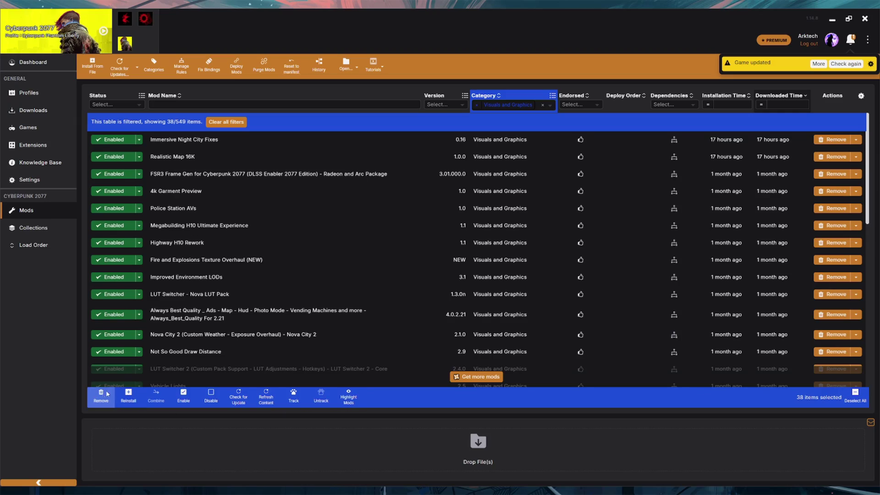
- Start removing all selected Visuals and Graphics mods in Vortex, and choose to delete their archives along with the mods
left_click(101, 394)
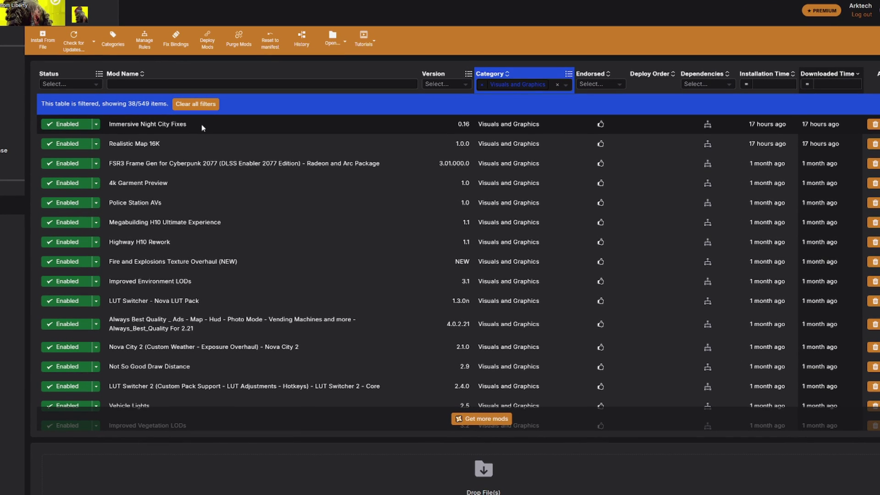
left_click(202, 128)
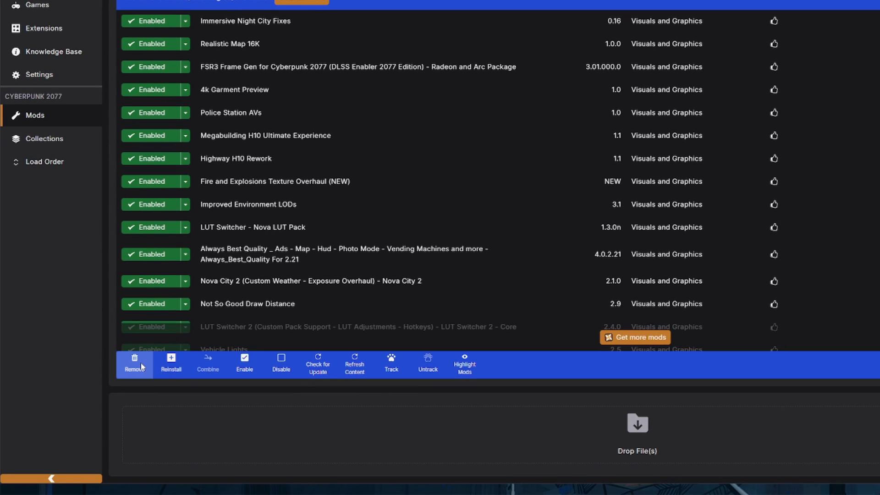
left_click(138, 362)
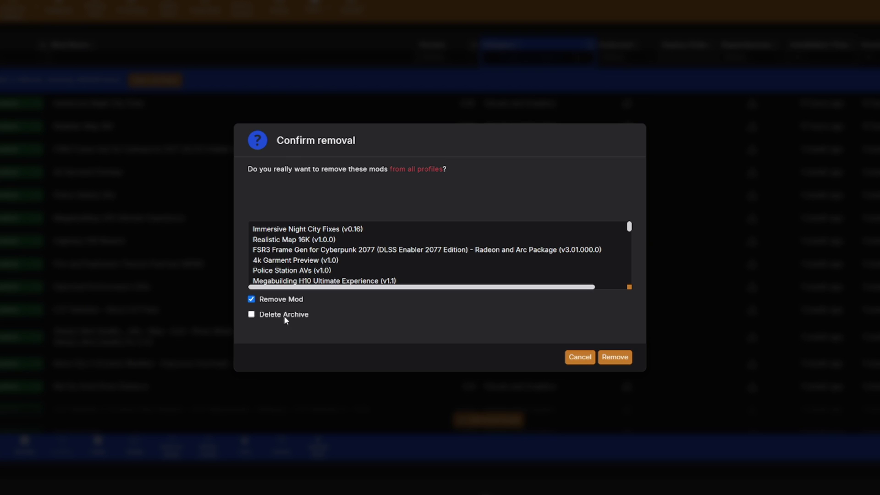
left_click(284, 316)
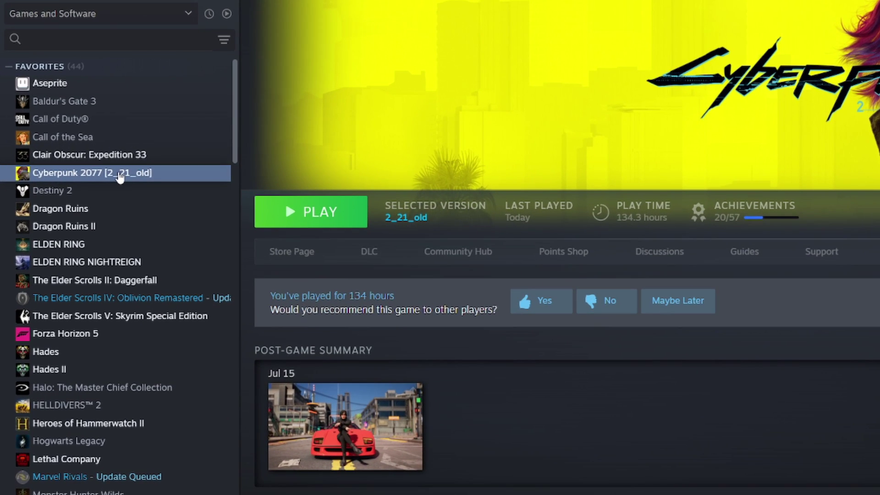
- Browse to the install folder of Cyberpunk 2077 from its installed files properties in Steam, and minimize the folder window
right_click(74, 169)
left_click(147, 239)
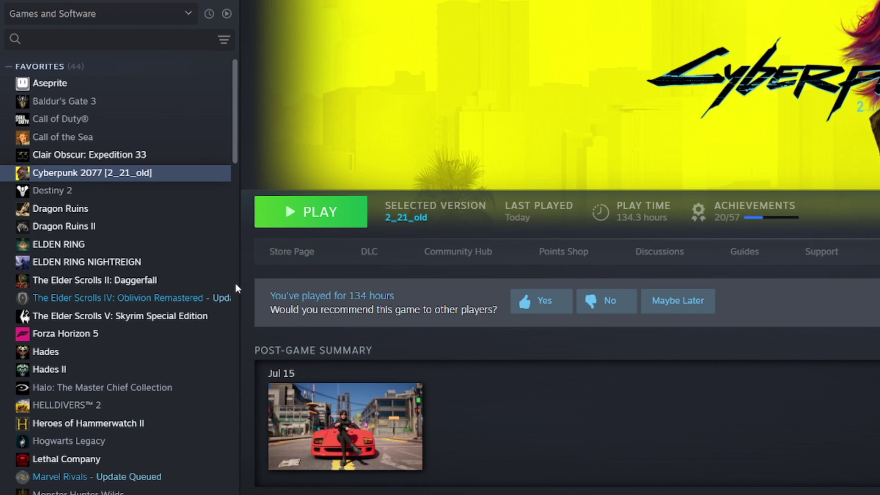
left_click(230, 205)
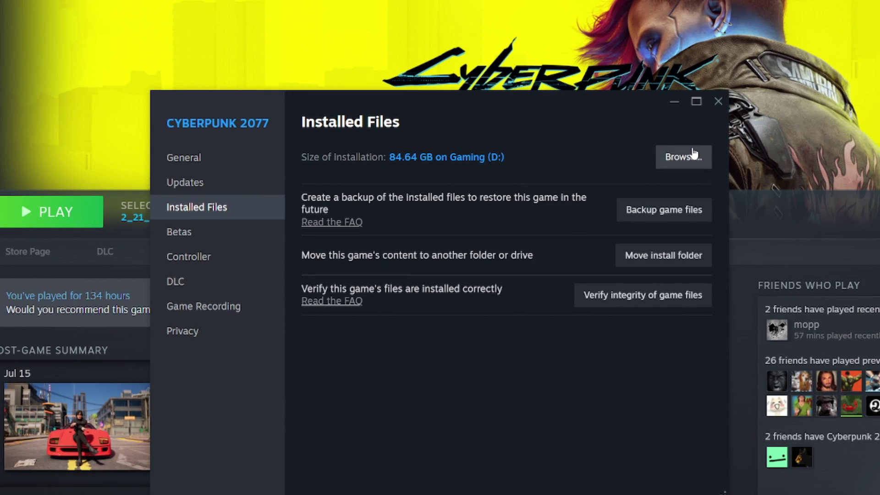
left_click(693, 154)
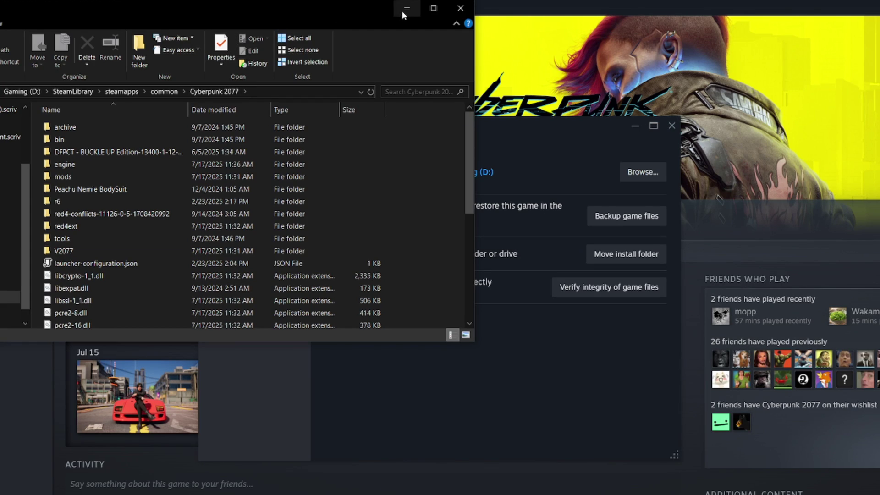
left_click(406, 8)
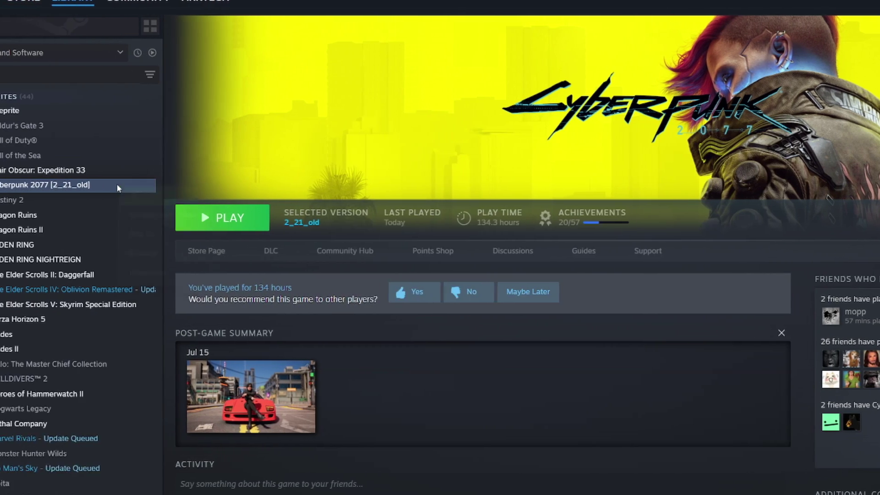
- Open the options of Cyberpunk 2077 in the Steam library, and select all remaining files in its install folder
right_click(156, 185)
mouse_move(243, 255)
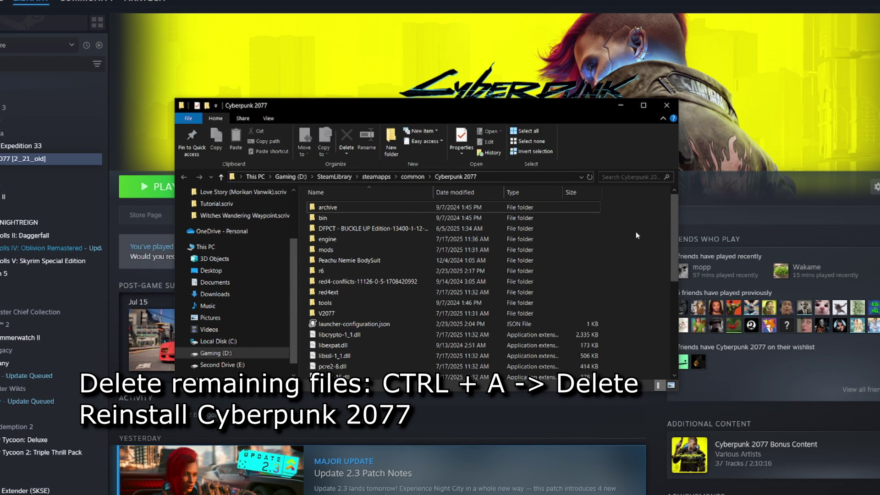
key("ctrl+a")
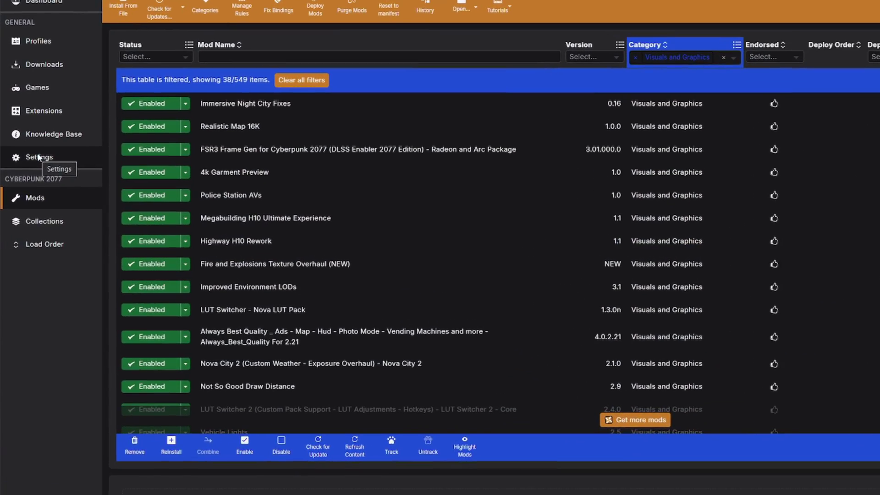
- Switch to Vortex and open its V2077 settings
left_click(38, 157)
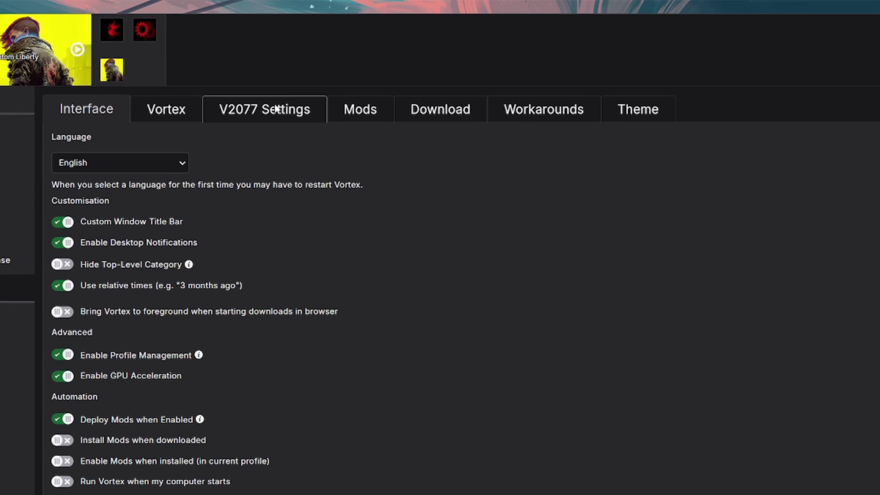
left_click(277, 108)
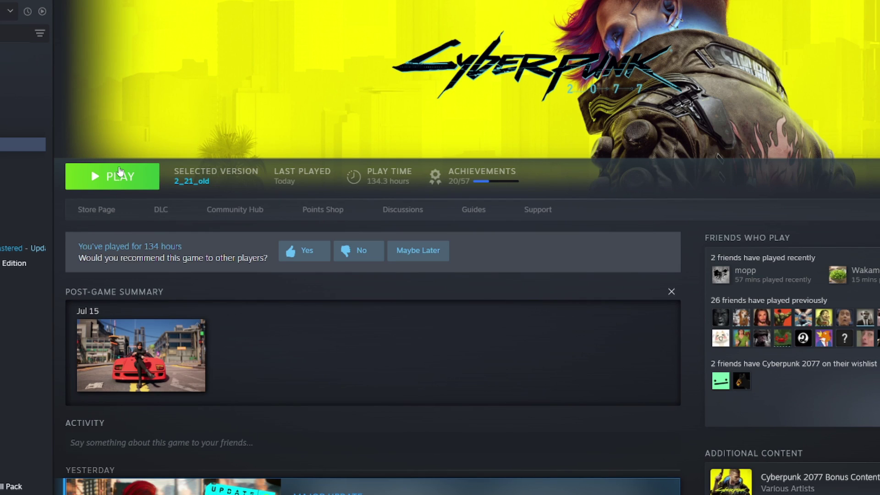
- Launch Cyberpunk 2077 from Steam and open the game settings in its launcher
left_click(119, 171)
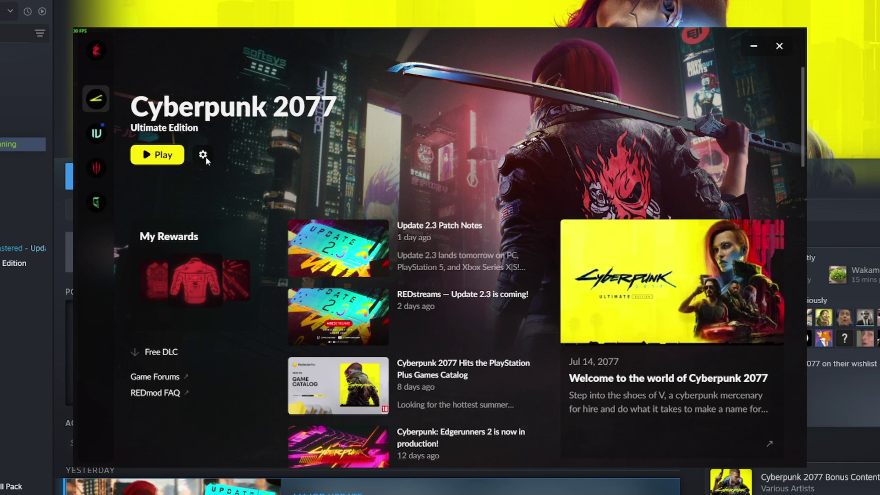
left_click(205, 156)
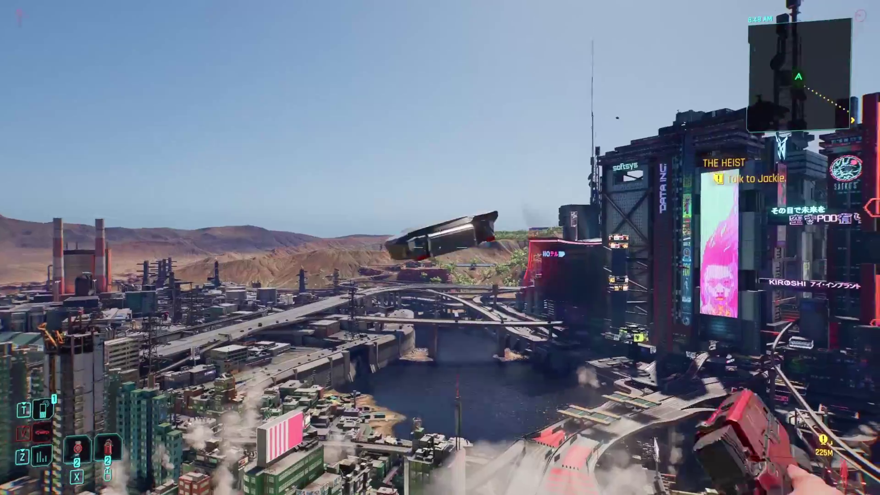
key("r")
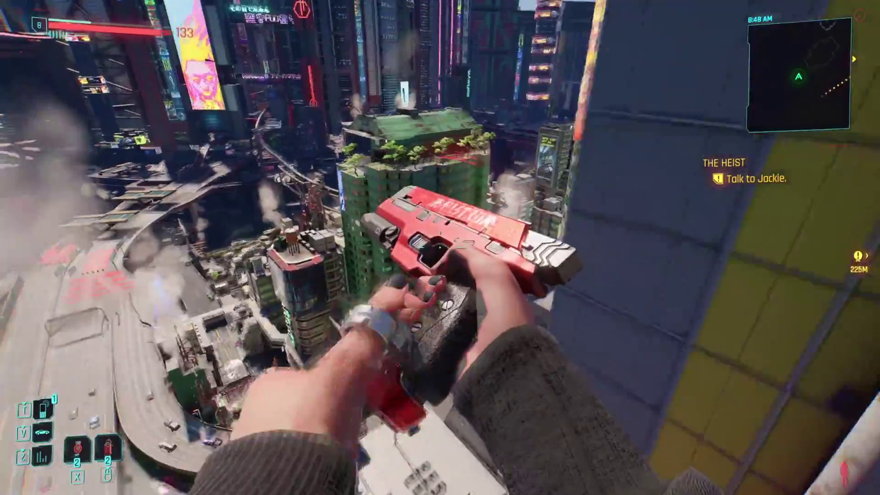